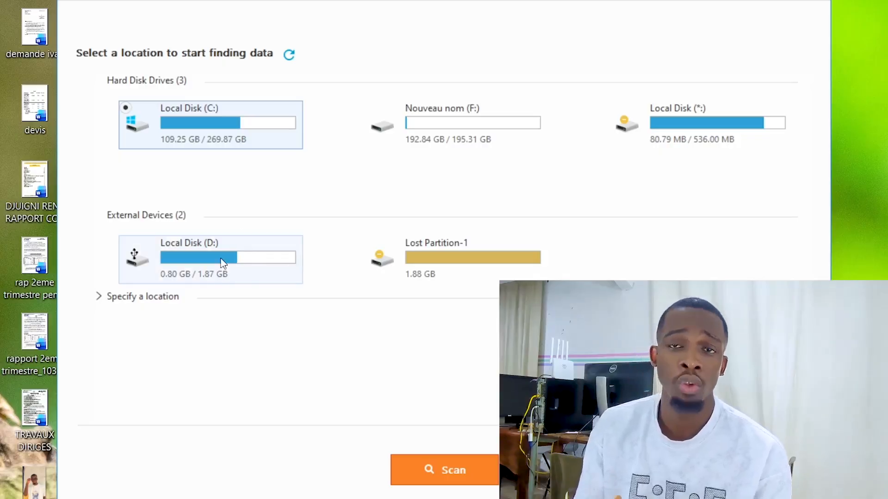
Step: Scan the external device Local Disk (D:) for lost data
click(207, 262)
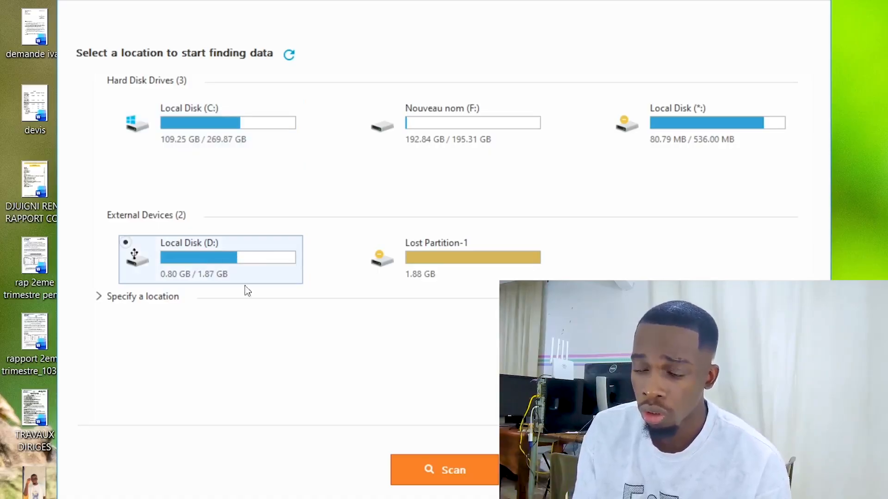
click(453, 477)
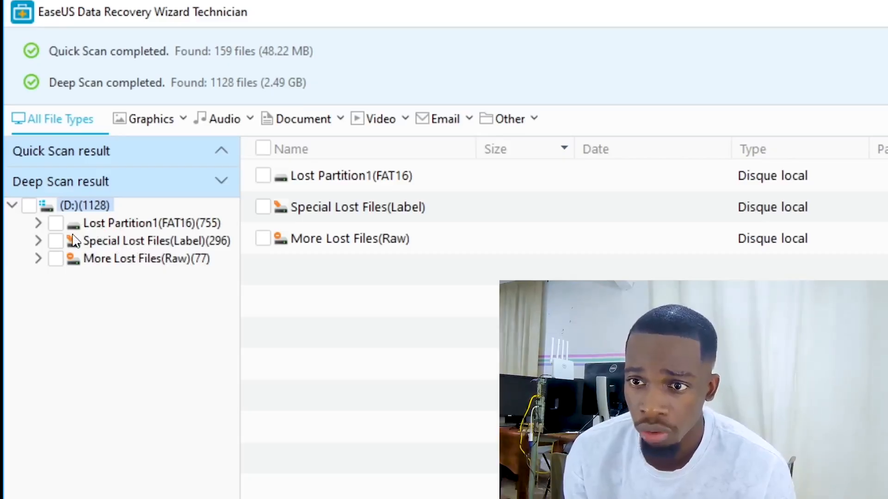
Step: Open the folder Nouveau dossier (2) under Lost Partition1(FAT16) in the deep scan results
click(37, 223)
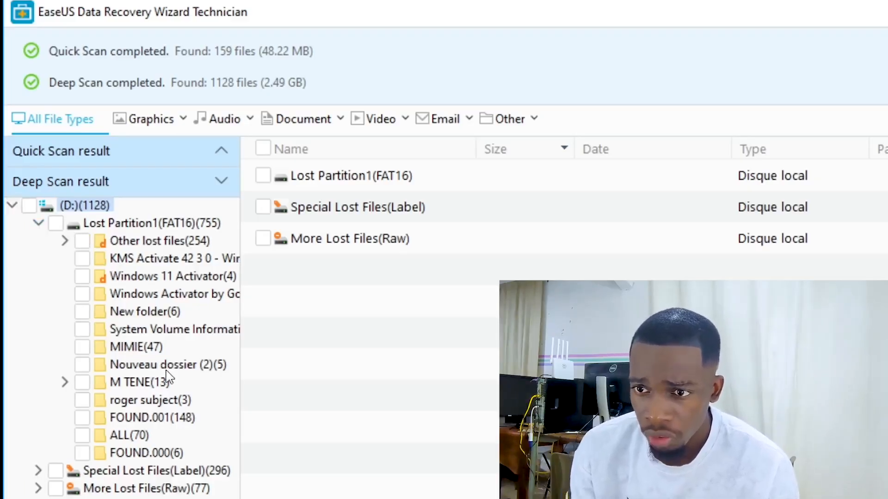
click(112, 369)
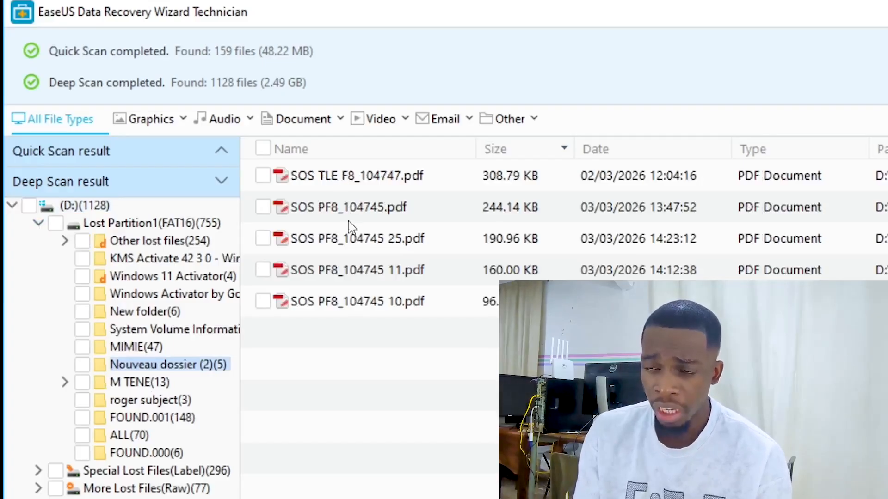
click(312, 187)
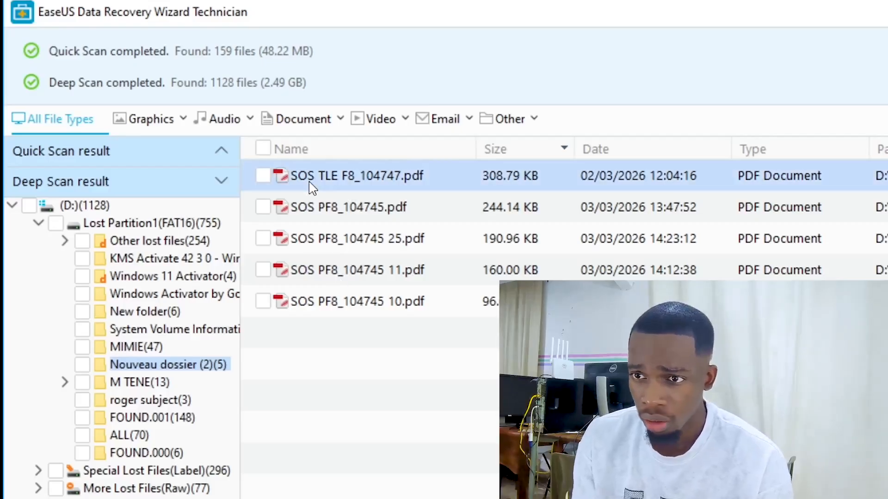
click(263, 175)
click(265, 217)
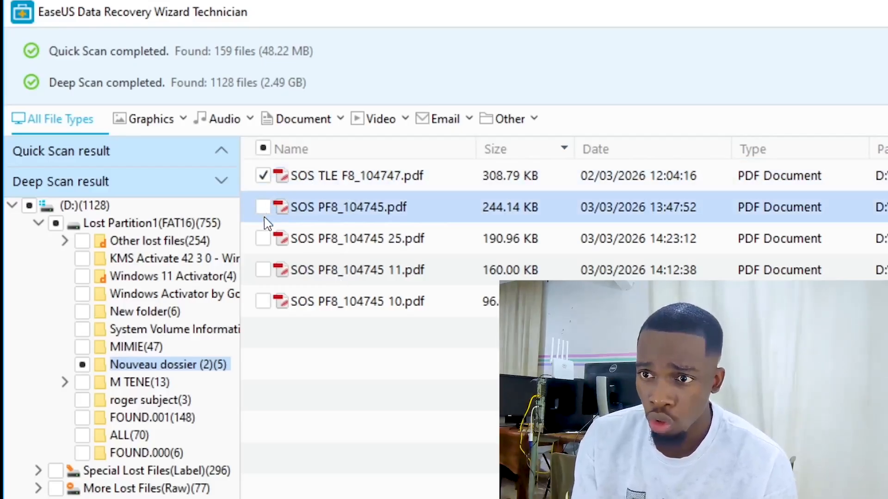
click(263, 209)
click(263, 239)
click(263, 270)
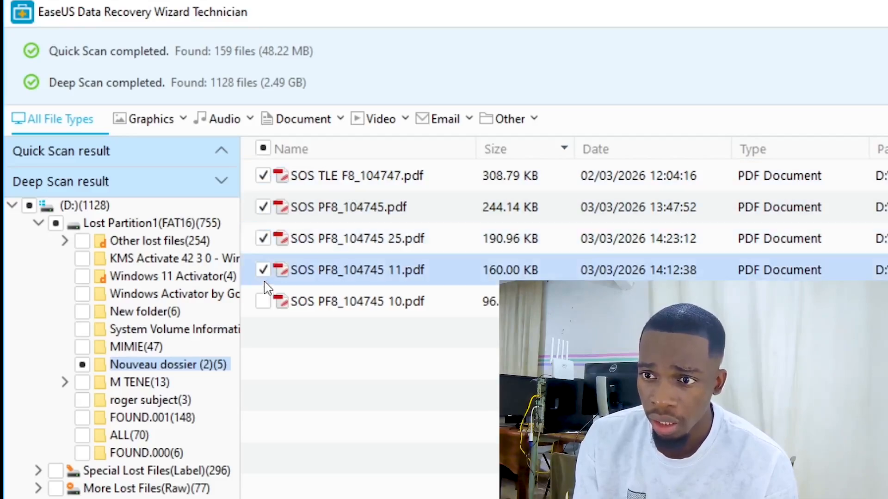
click(269, 296)
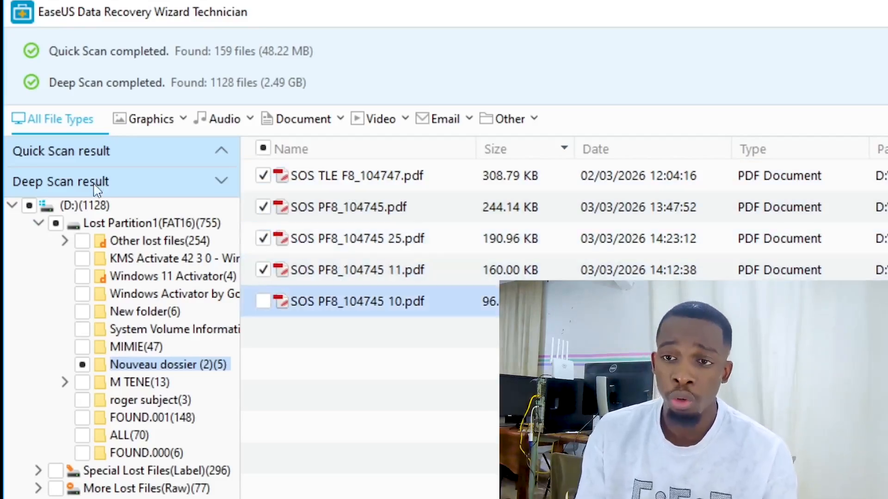
click(56, 224)
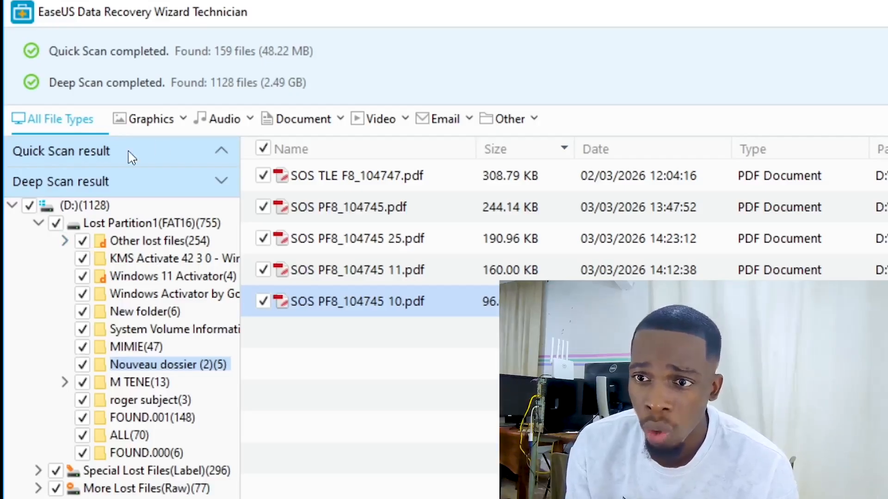
click(56, 224)
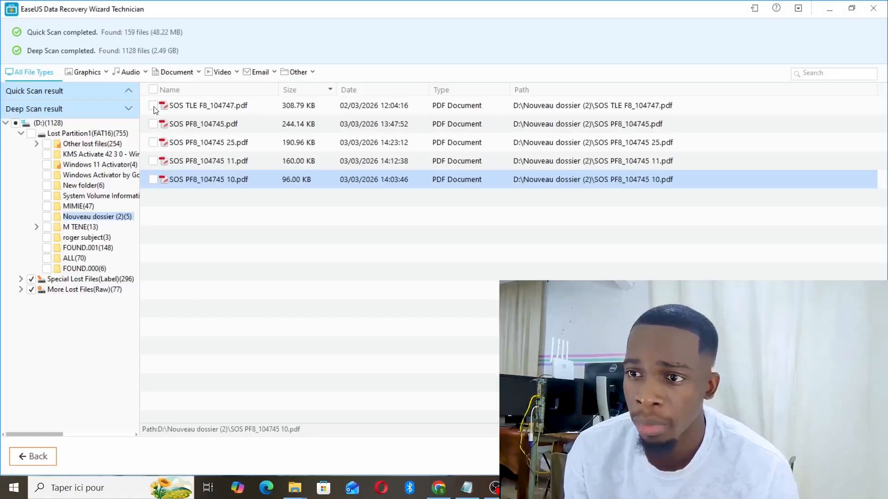
Step: Mark SOS TLE F8_104747.pdf for recovery and preview its pages to check the content
click(264, 177)
double_click(259, 111)
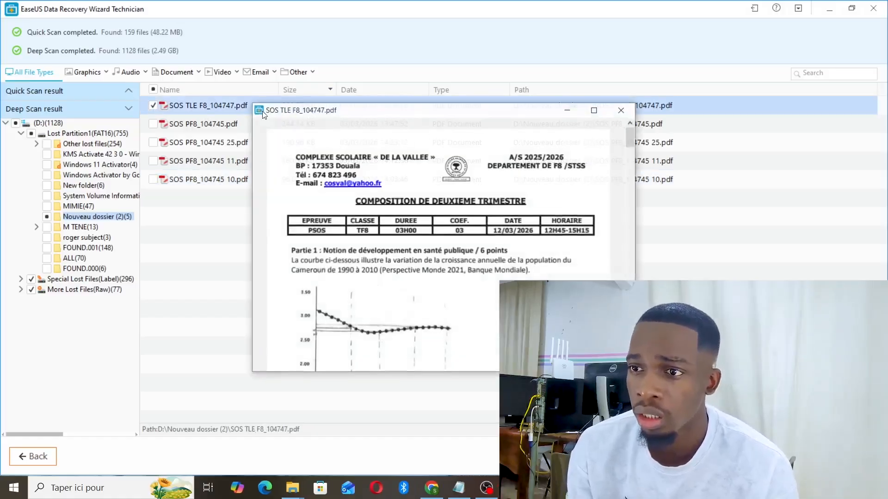
scroll(446, 214, down, 10)
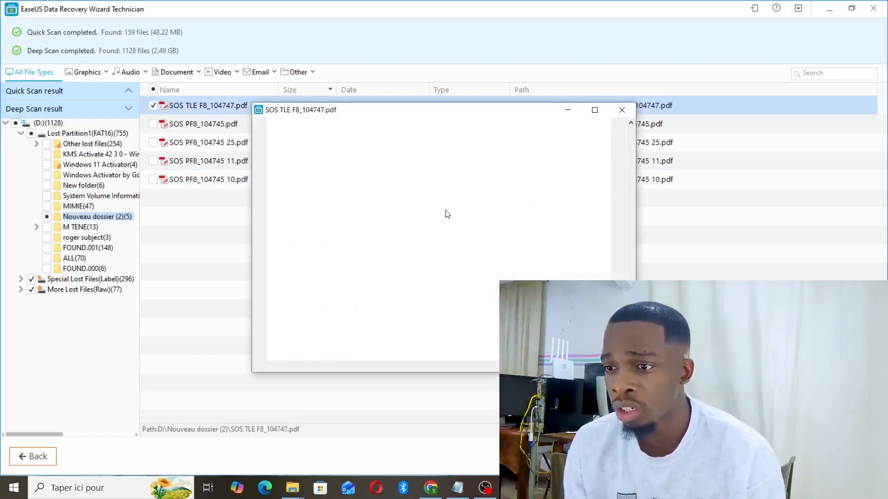
scroll(447, 214, down, 15)
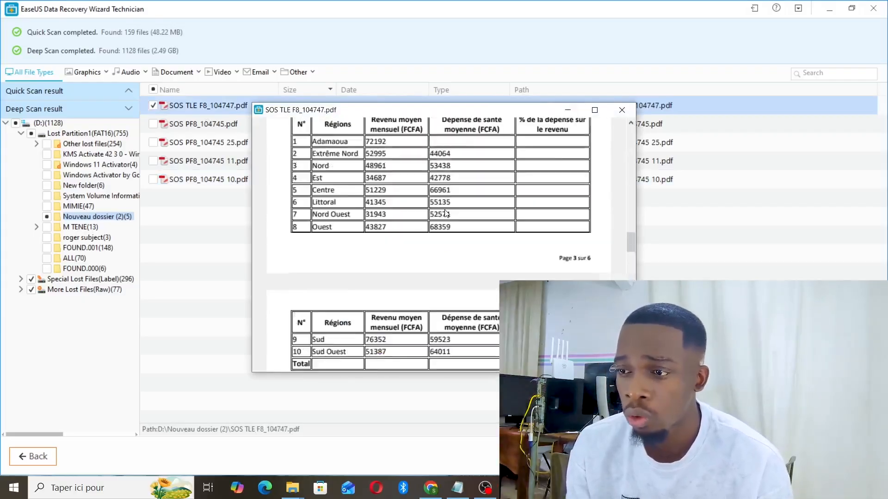
scroll(446, 214, up, 5)
scroll(446, 213, up, 5)
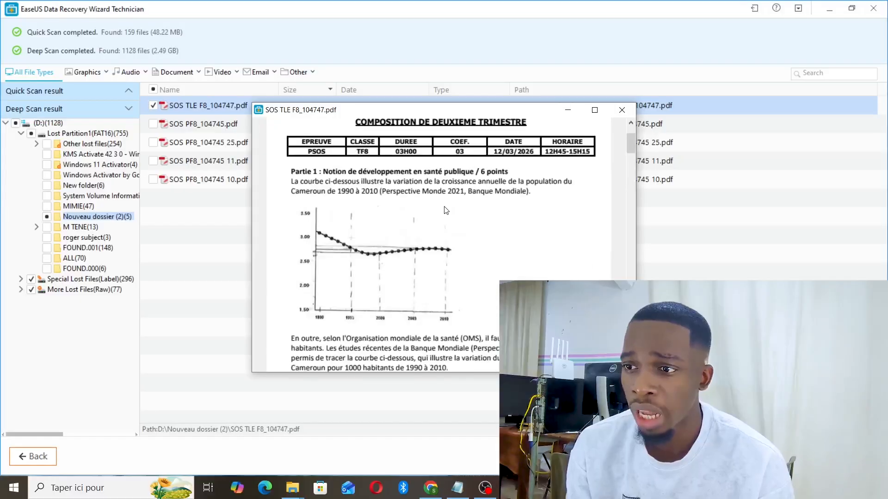
scroll(446, 213, down, 10)
scroll(445, 209, down, 20)
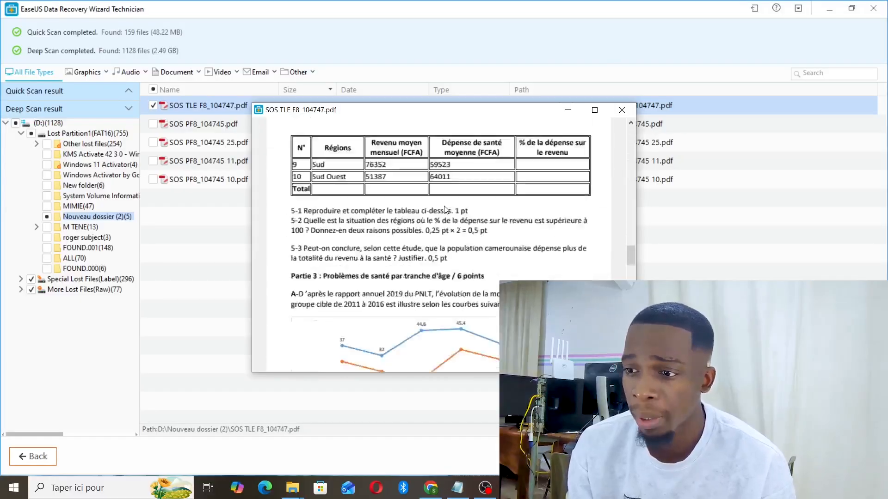
scroll(445, 209, up, 6)
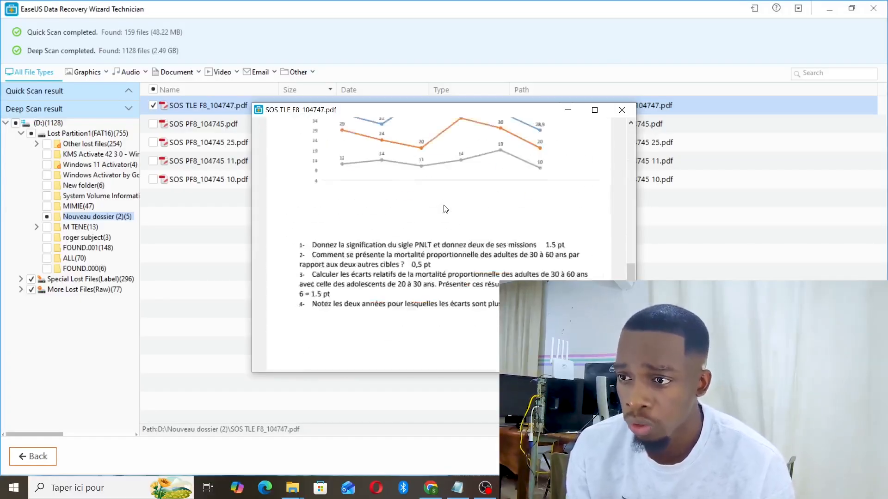
click(620, 111)
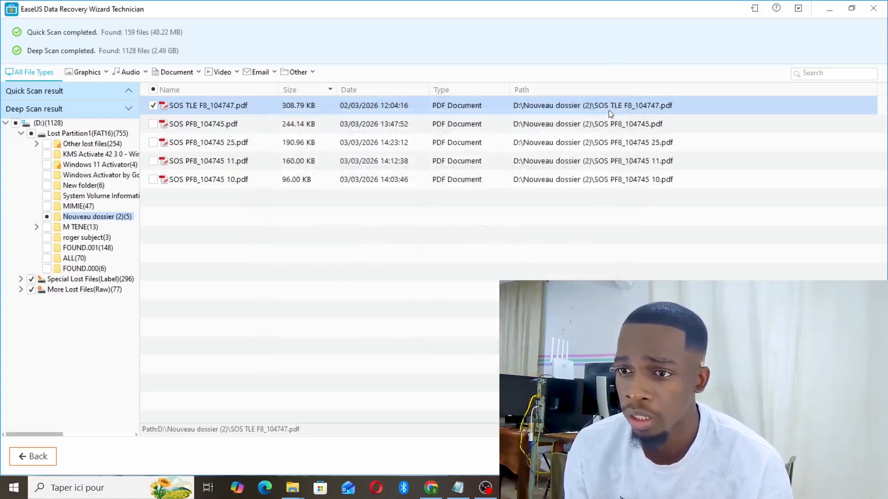
Step: Mark the four SOS PF8_104745 PDFs in Nouveau dossier (2) for recovery as well
click(194, 138)
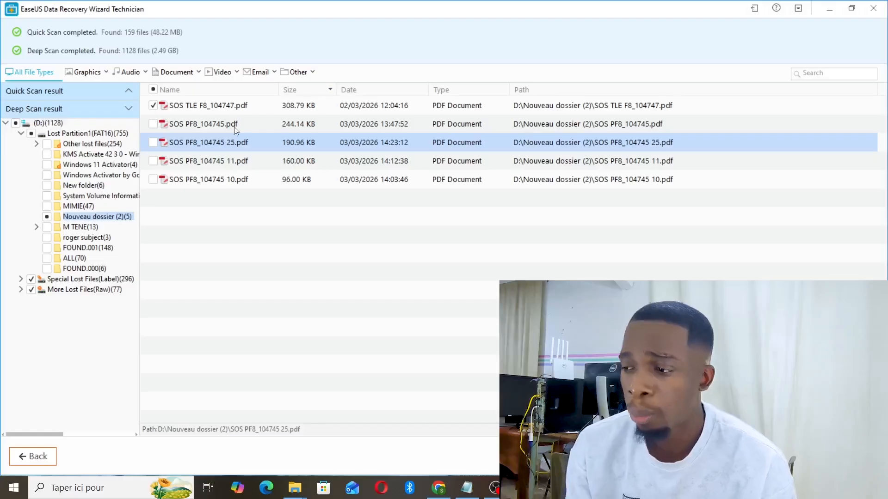
click(153, 124)
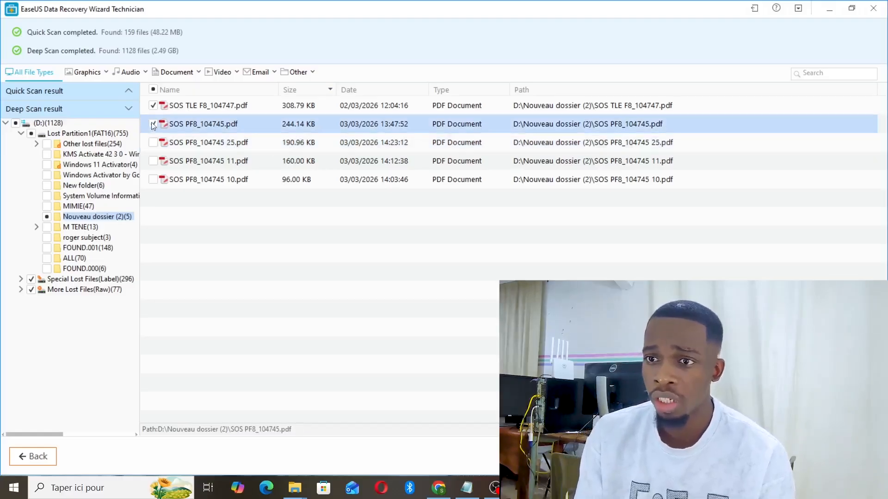
click(153, 143)
click(153, 161)
click(153, 180)
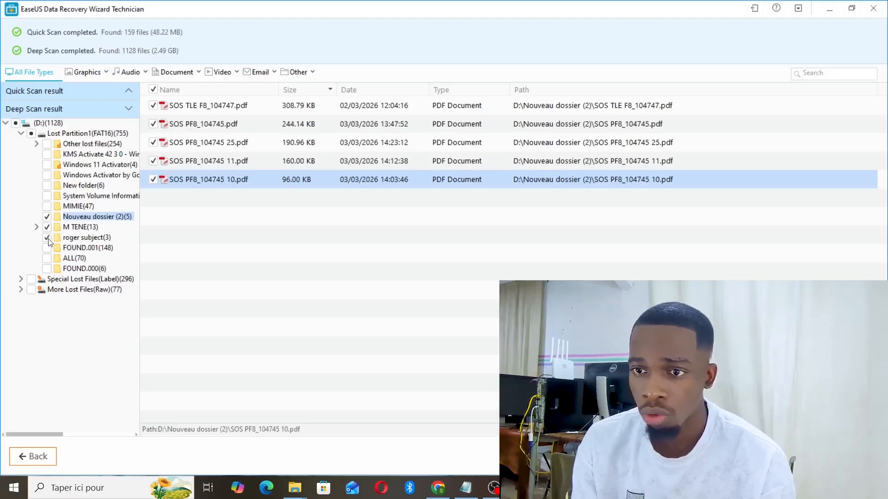
Step: Recover the marked items, saving them to the desktop (Bureau)
click(849, 456)
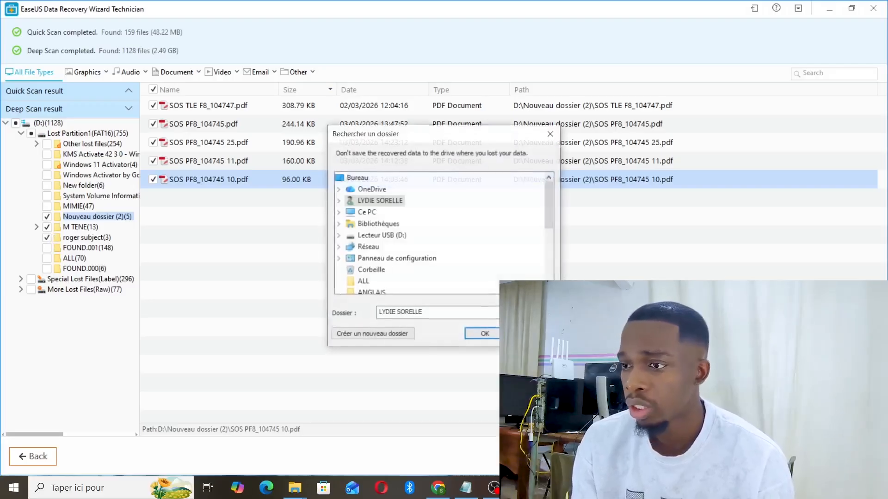
click(357, 177)
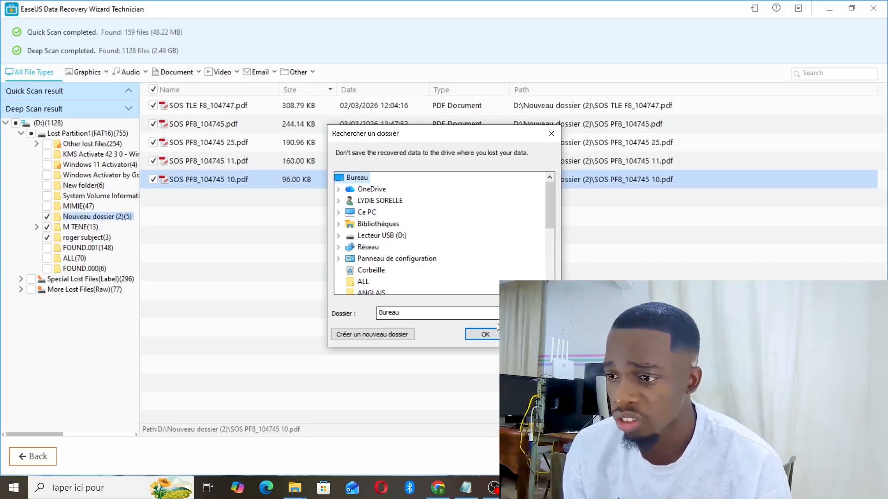
click(483, 334)
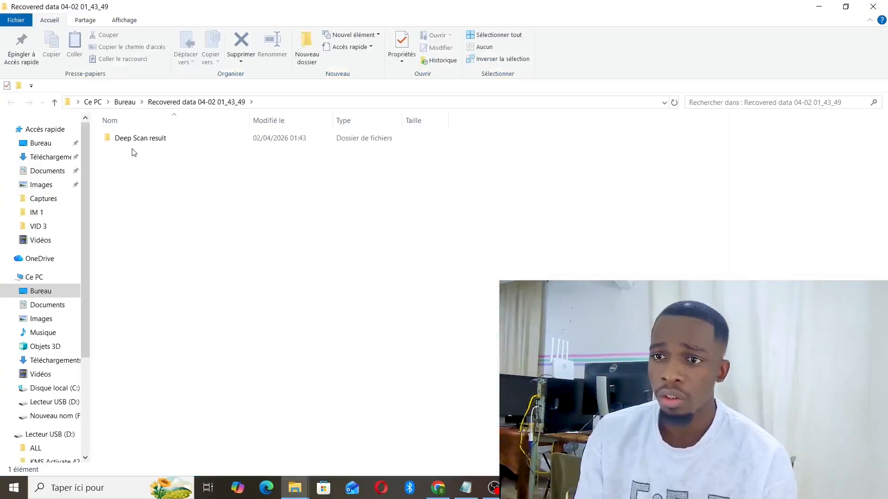
Step: Open the recovered folder Nouveau dossier (2) inside Deep Scan result, Existing Partition1(FAT16)
double_click(136, 144)
click(140, 144)
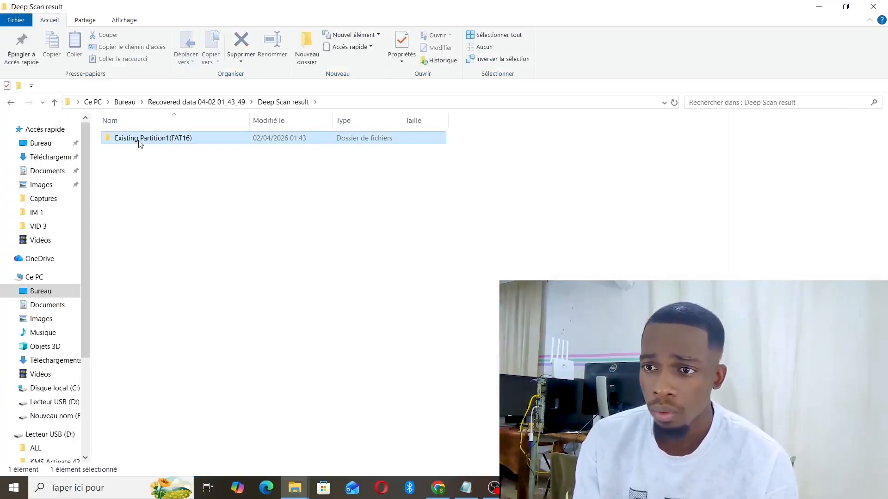
double_click(140, 144)
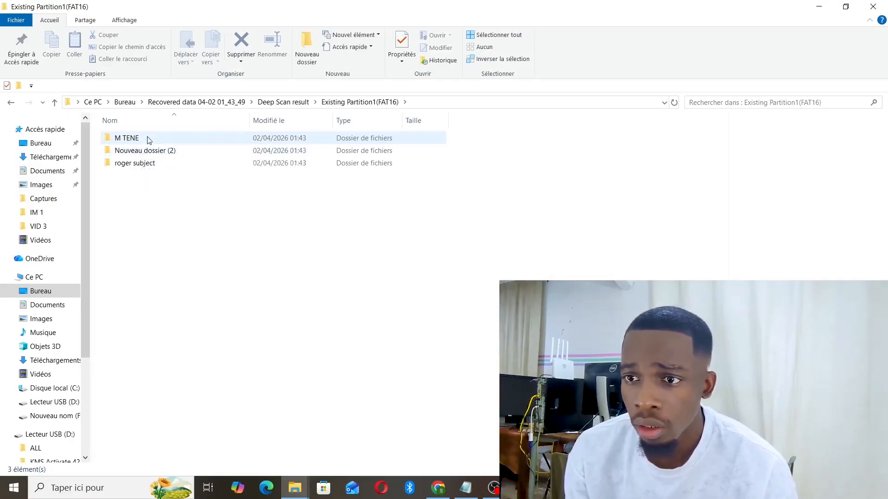
double_click(162, 150)
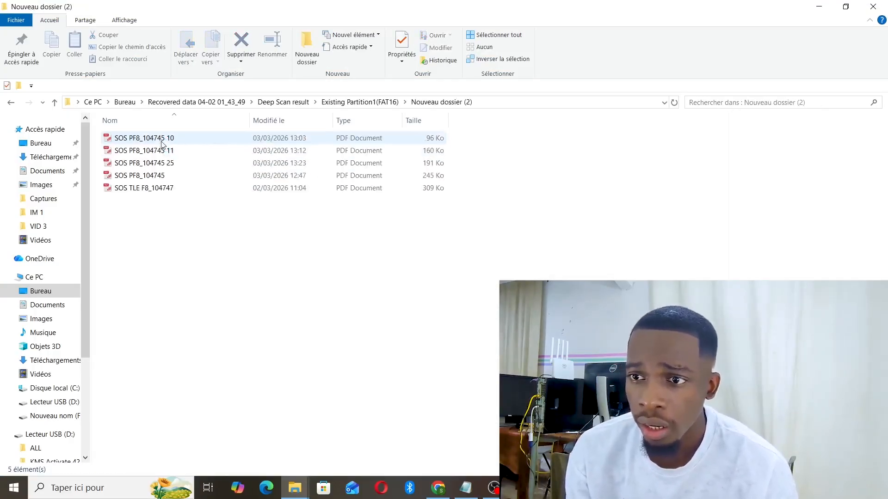
Step: Check the pages of the recovered PDF SOS PF8_104745 10 and dismiss the recovery completion dialog
double_click(162, 140)
scroll(215, 172, up, 3)
scroll(215, 172, down, 5)
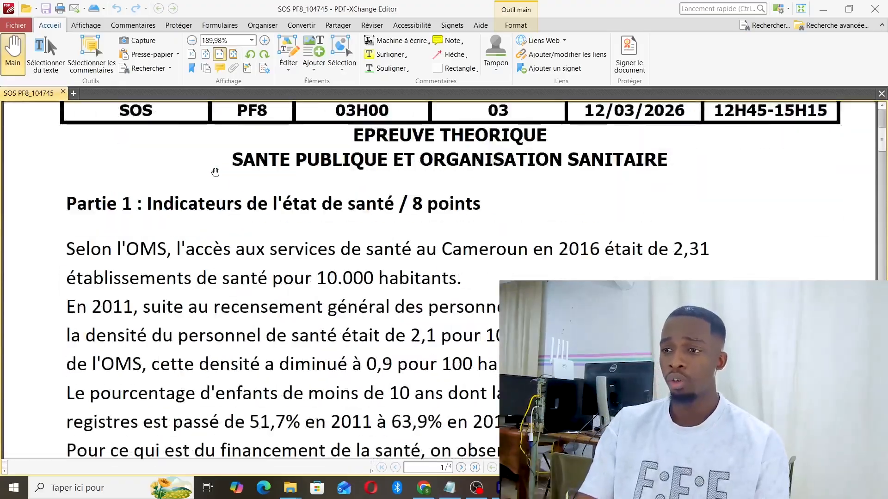
scroll(216, 172, down, 10)
scroll(216, 172, up, 9)
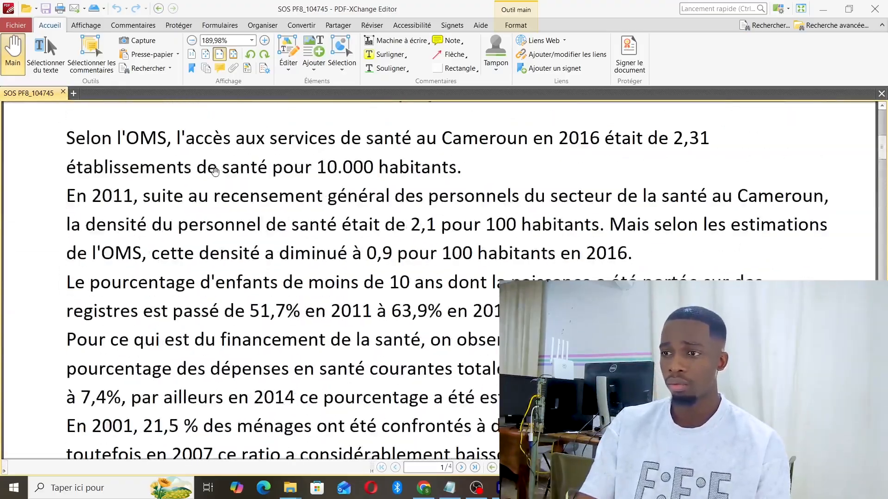
scroll(215, 171, up, 3)
scroll(215, 171, down, 8)
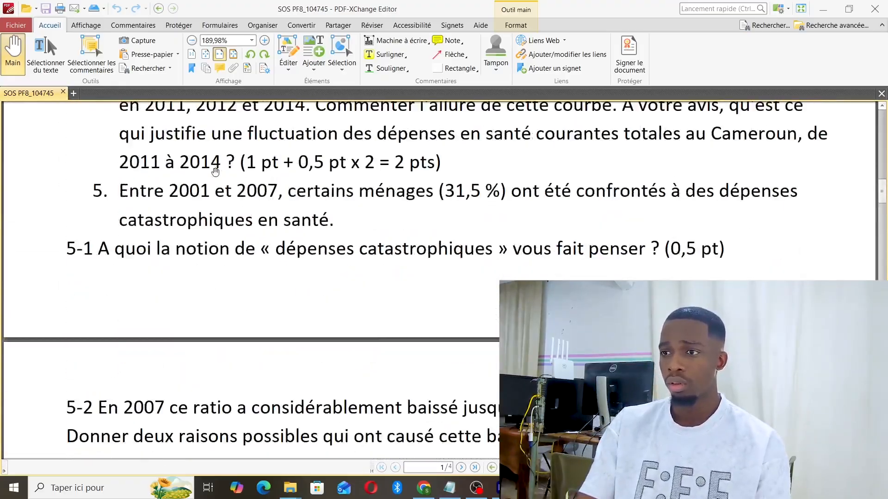
scroll(216, 172, down, 15)
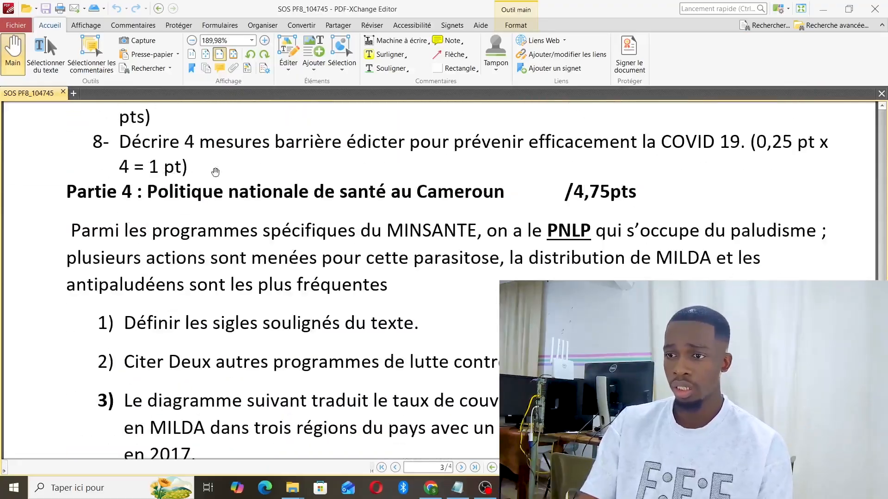
scroll(215, 172, down, 6)
scroll(216, 172, up, 12)
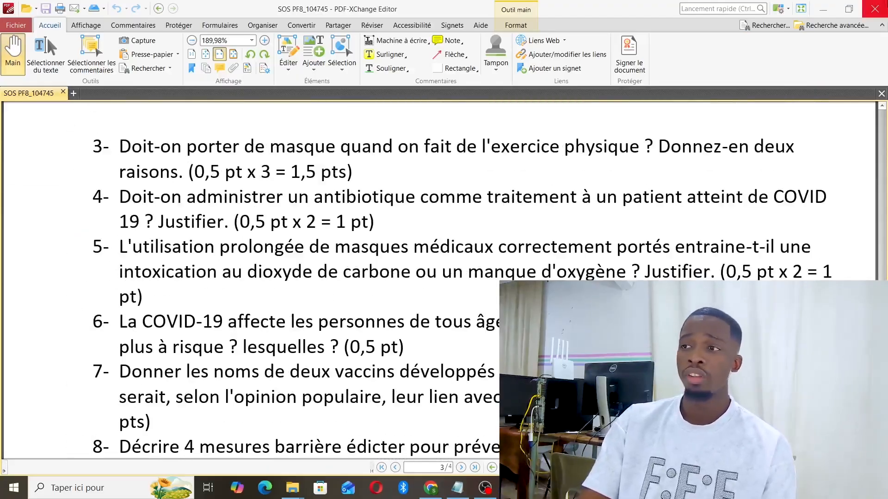
click(822, 9)
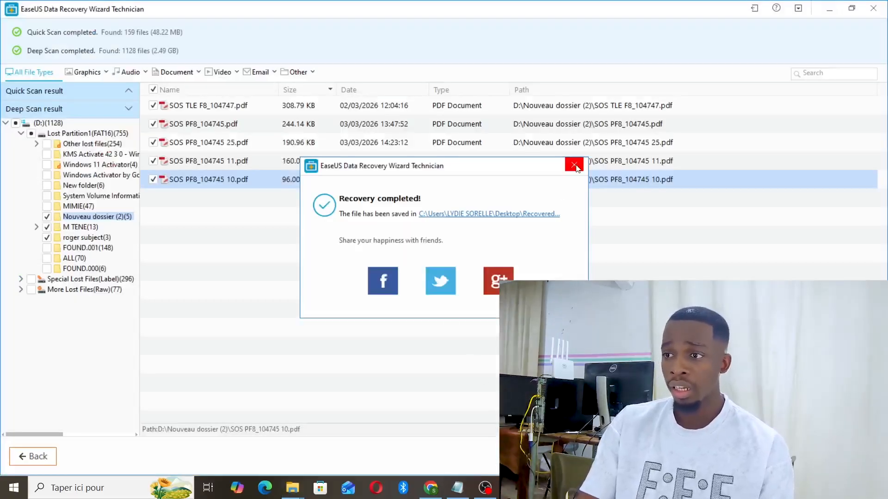
click(574, 165)
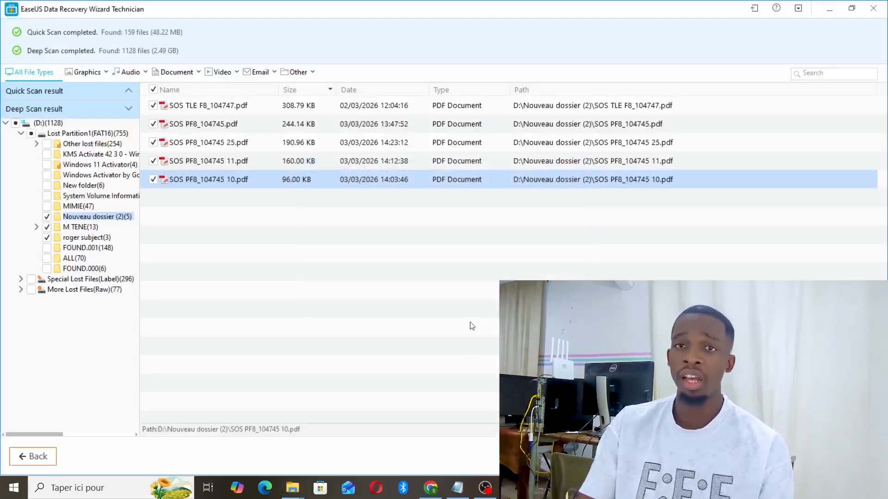